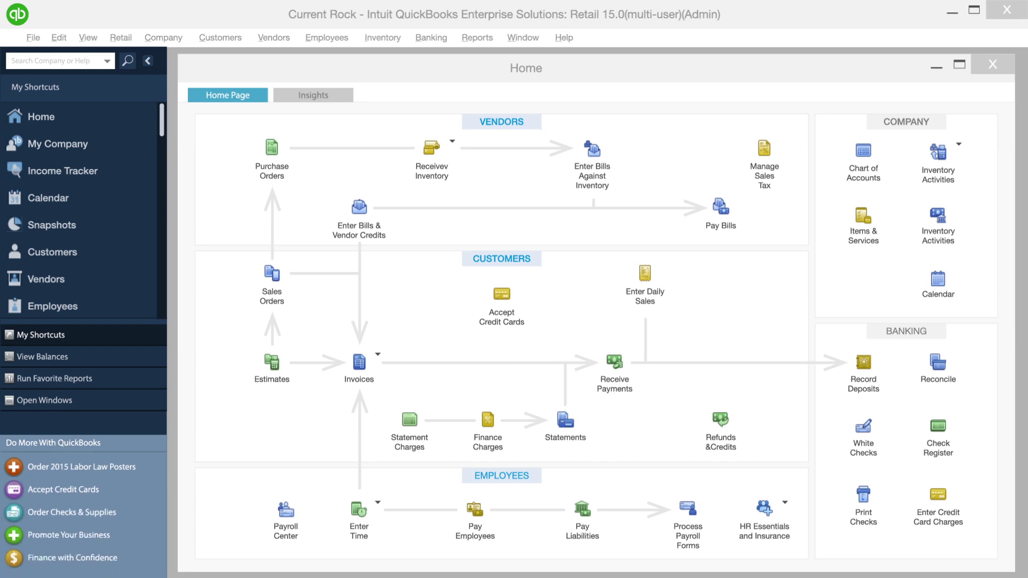
- Open the Sales By Item Detail starter report from the Advanced Reporting report list
left_click(482, 36)
left_click(583, 119)
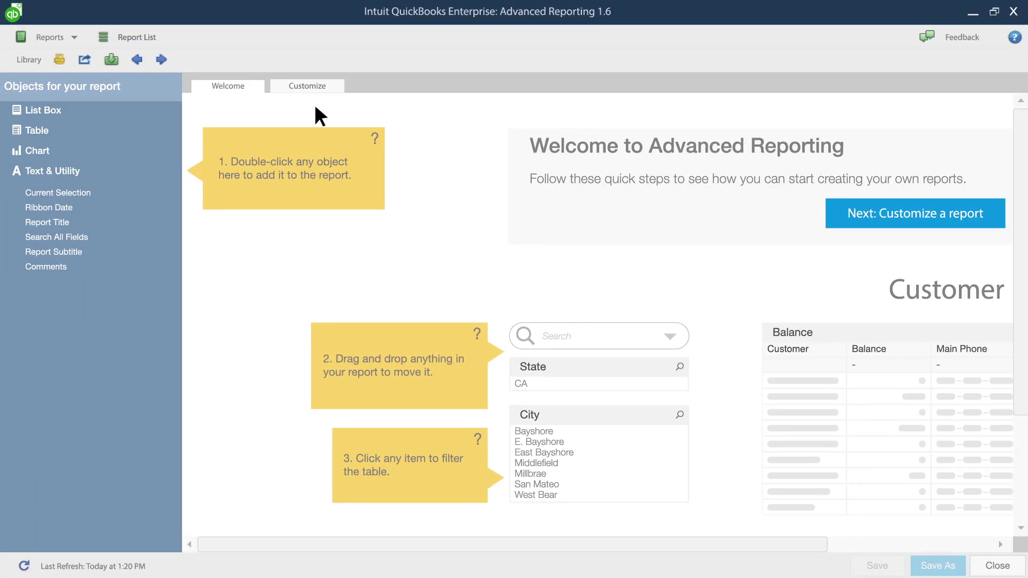
left_click(128, 37)
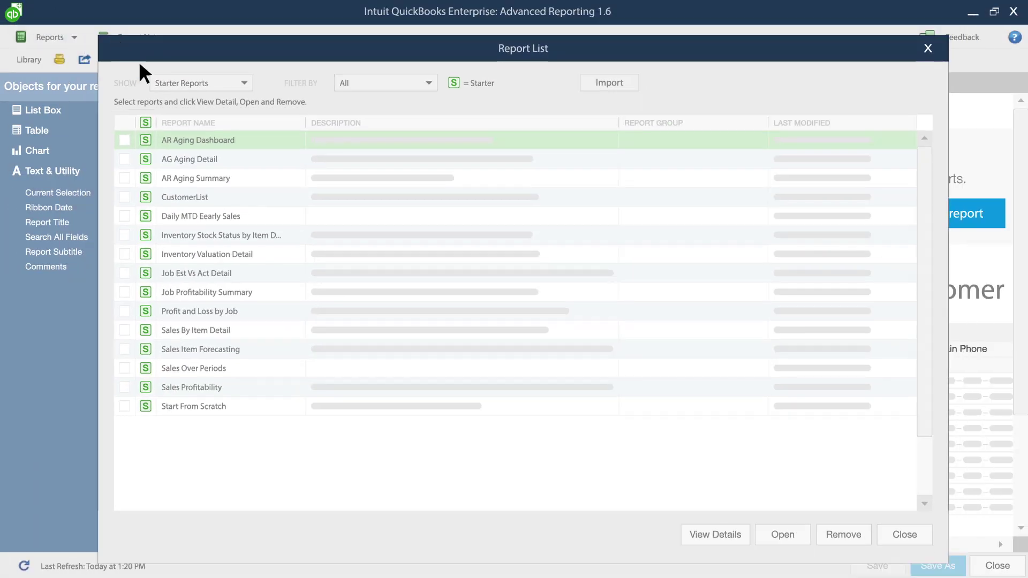
left_click(262, 329)
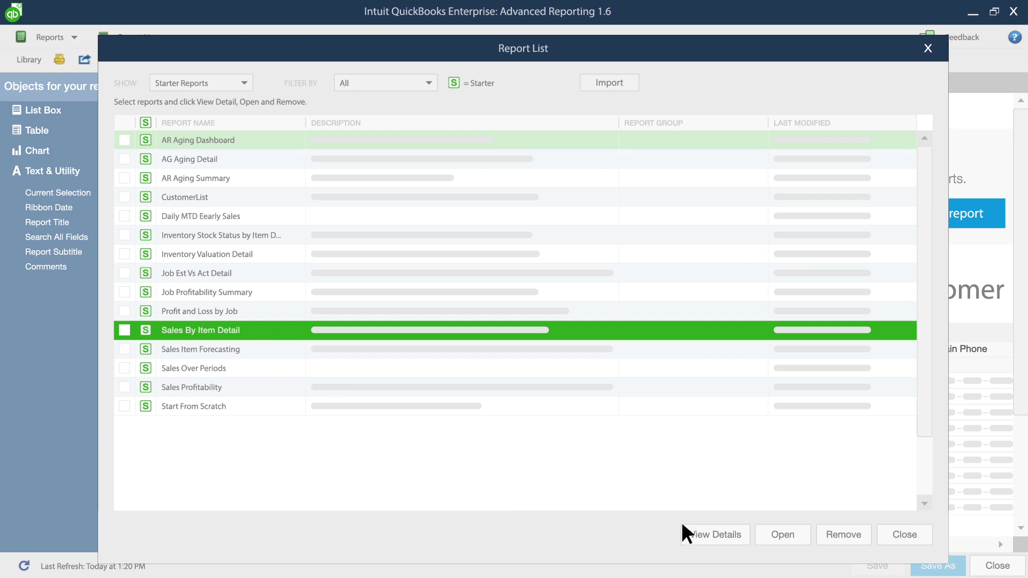
left_click(798, 533)
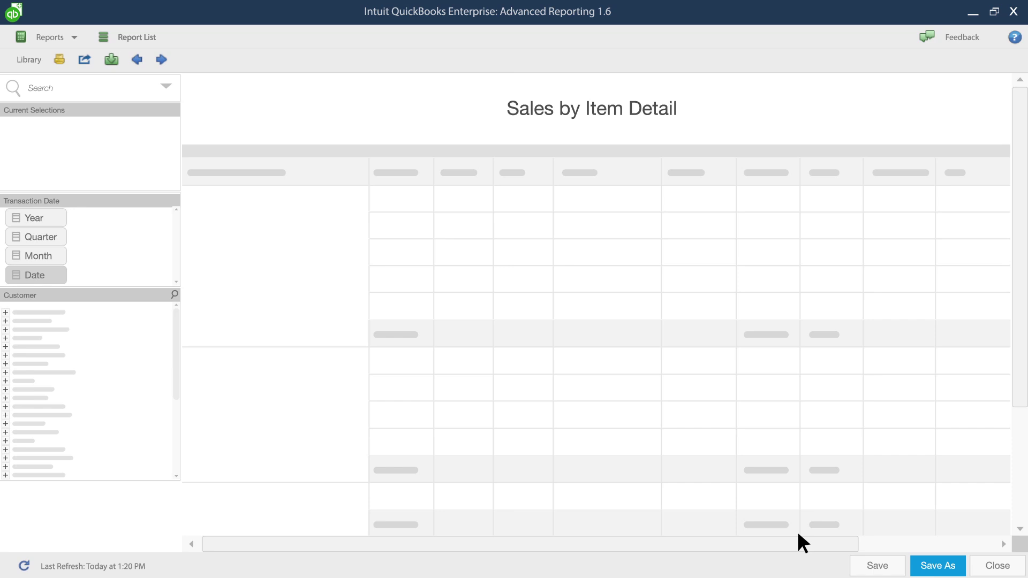
- Open the report table's chart properties and review its expressions down to UM
right_click(689, 150)
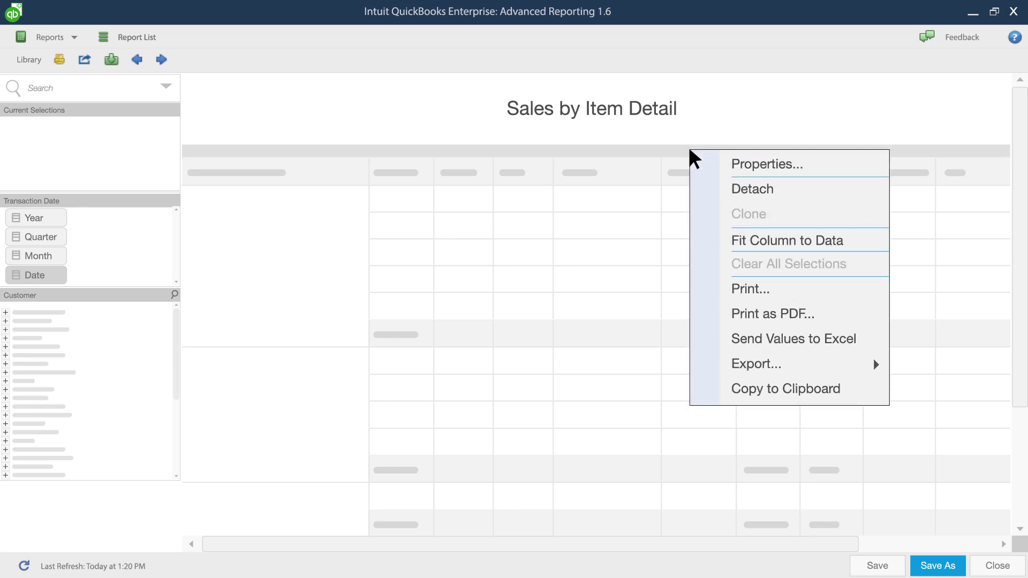
left_click(813, 163)
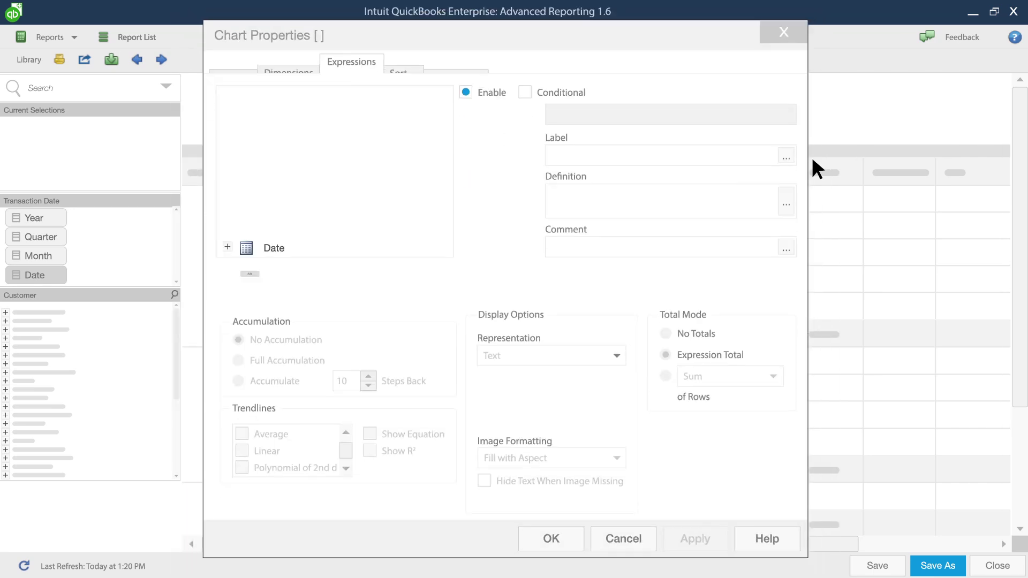
key("Down")
key("Down")
key("Down")
key("Down")
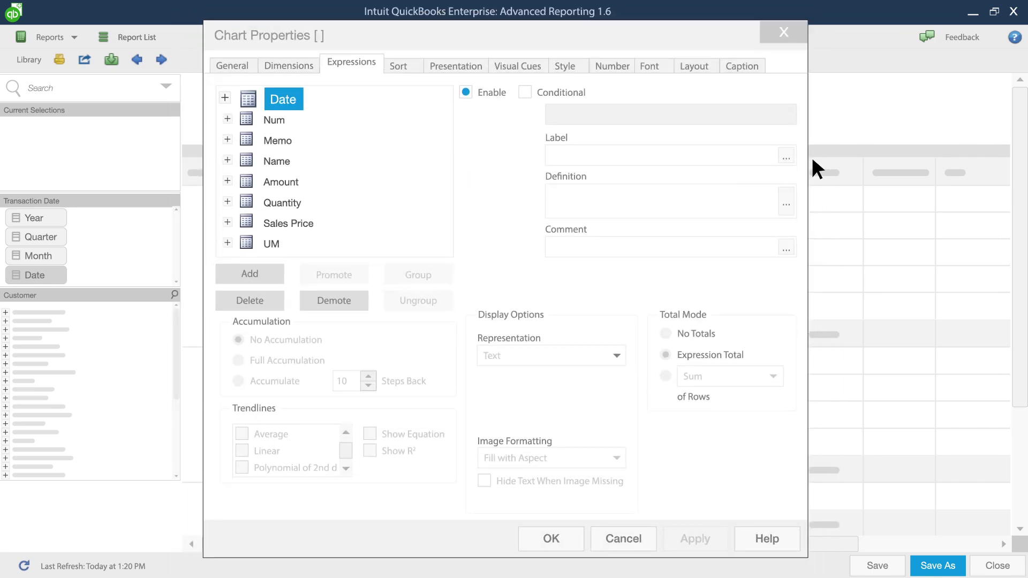
key("Down")
key("Down")
key("Down")
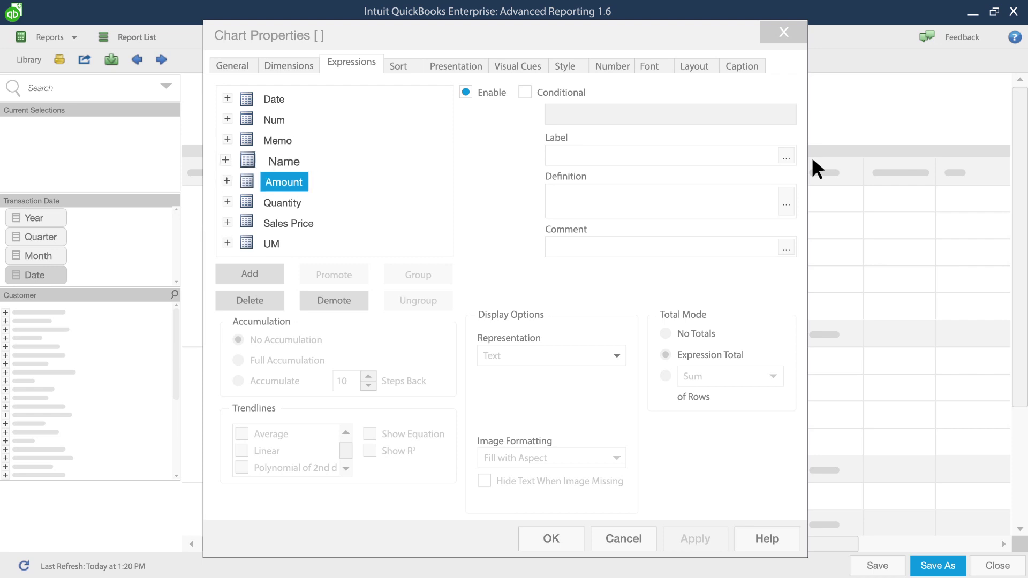
key("Down")
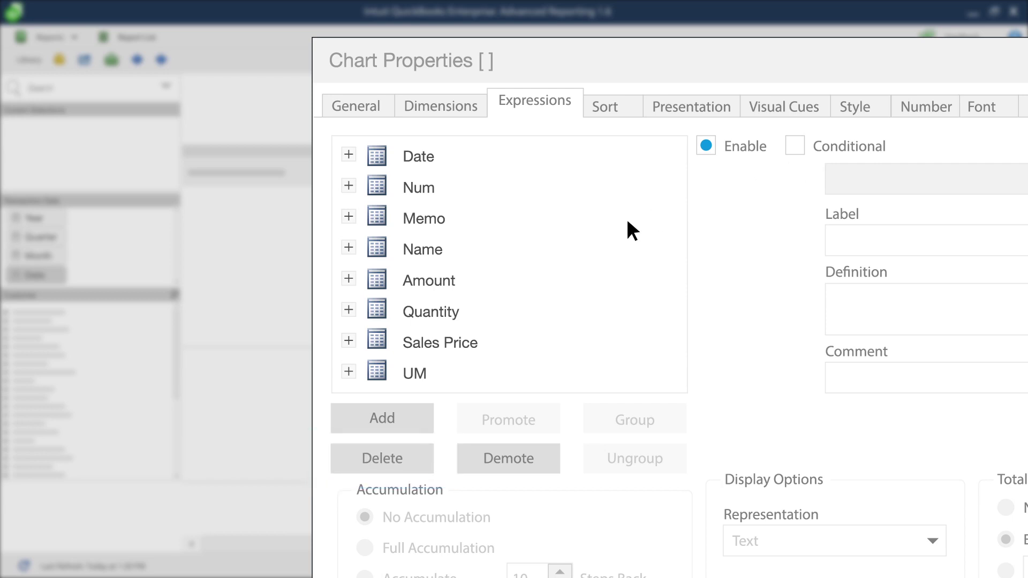
- Delete the UM, Memo, Sales Price and Num expressions from the chart
left_click(423, 373)
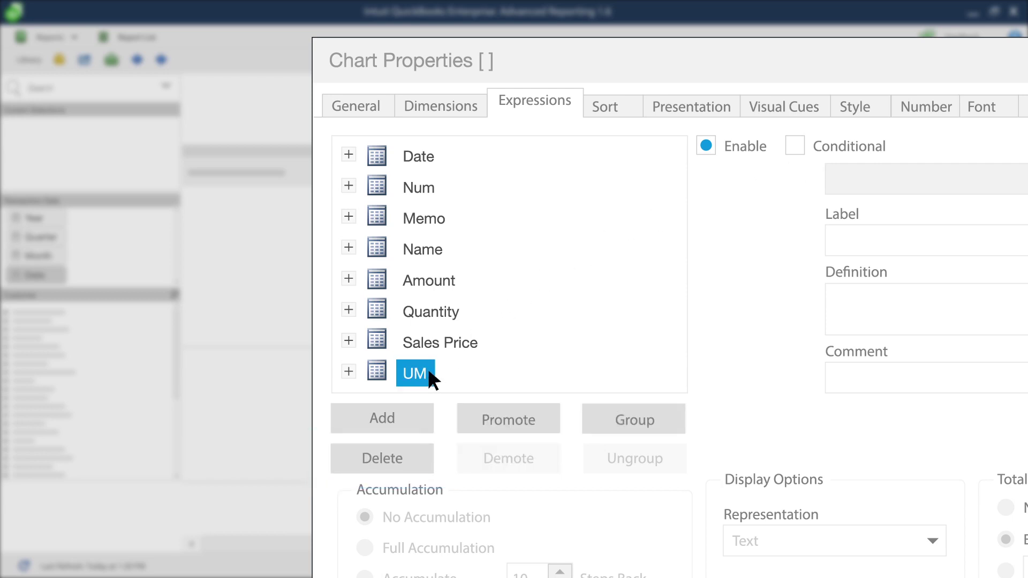
left_click(409, 452)
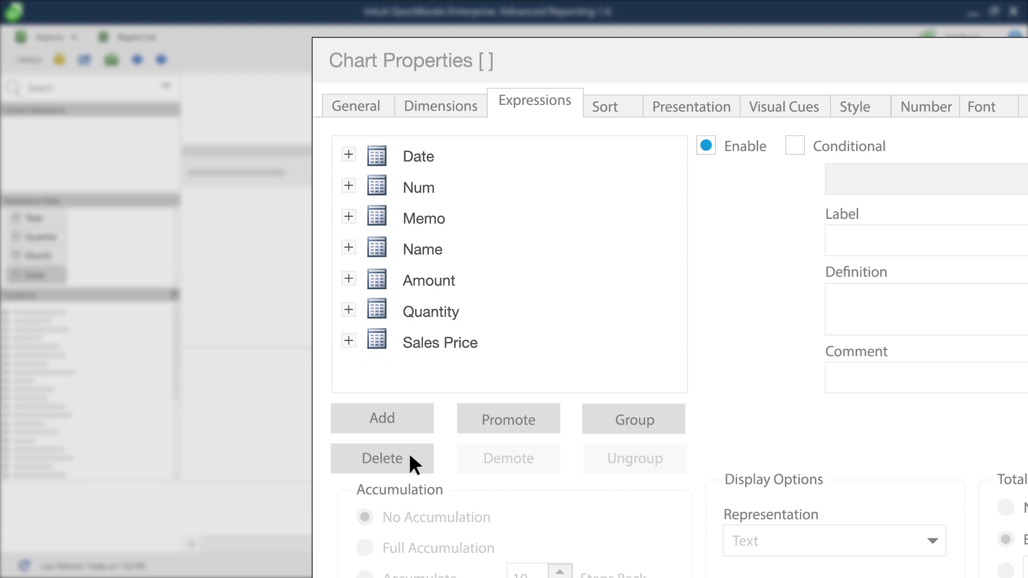
left_click(445, 219)
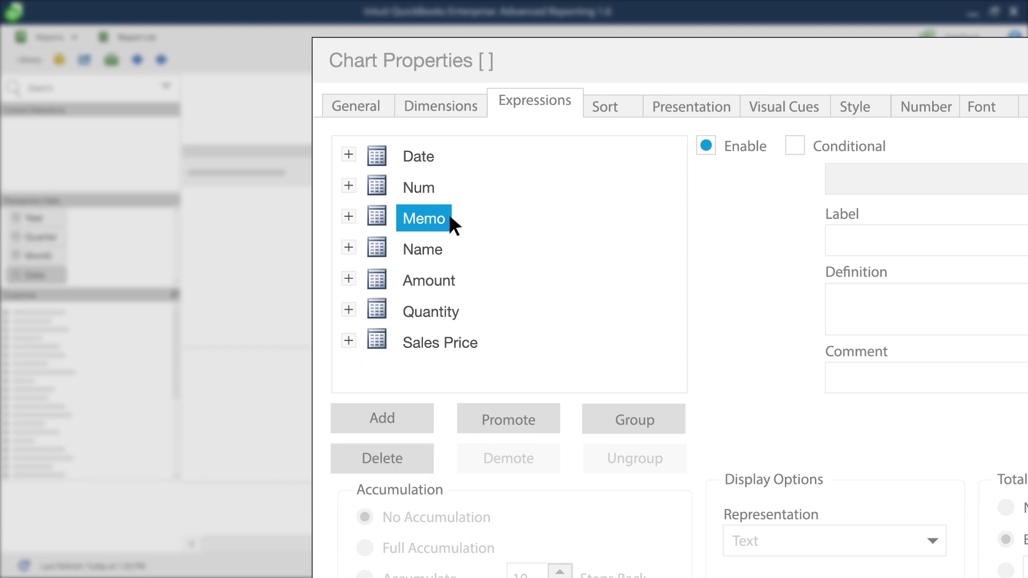
left_click(409, 452)
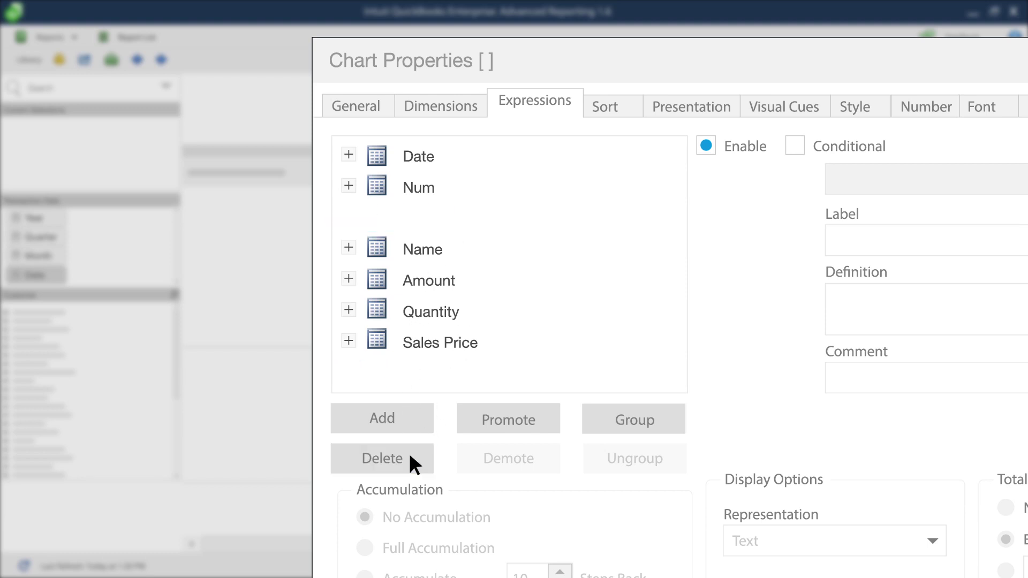
left_click(485, 319)
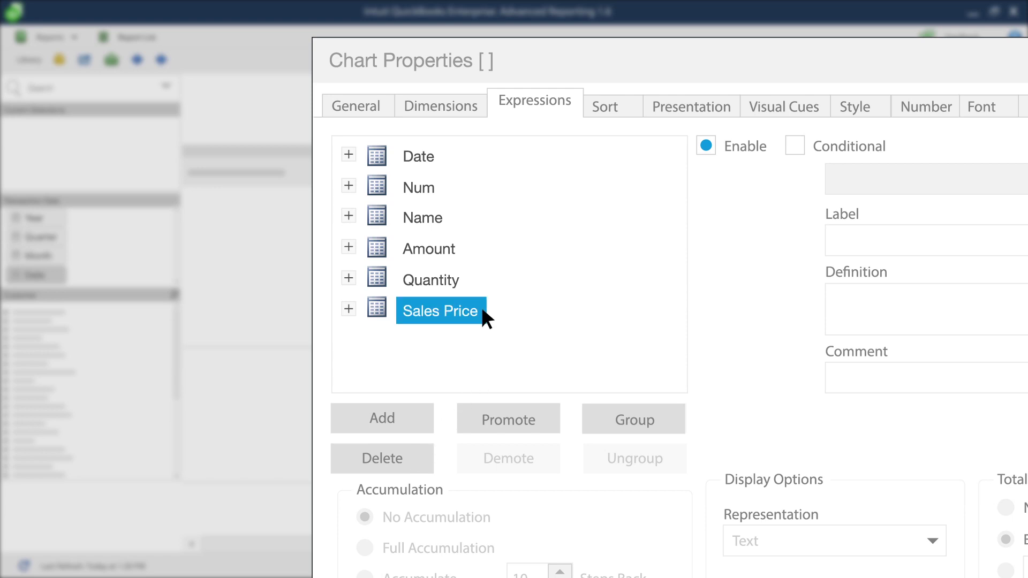
left_click(409, 452)
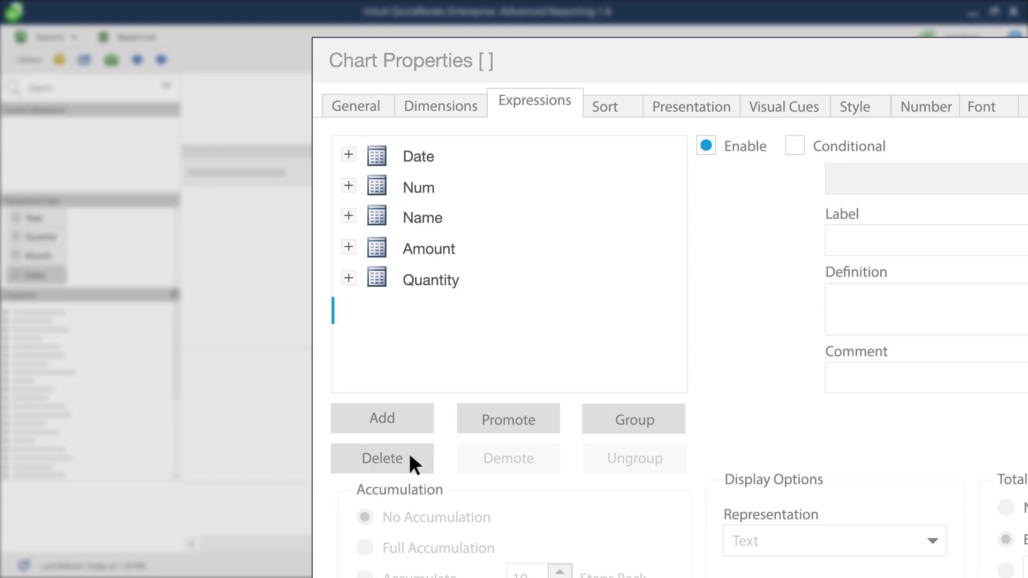
left_click(441, 192)
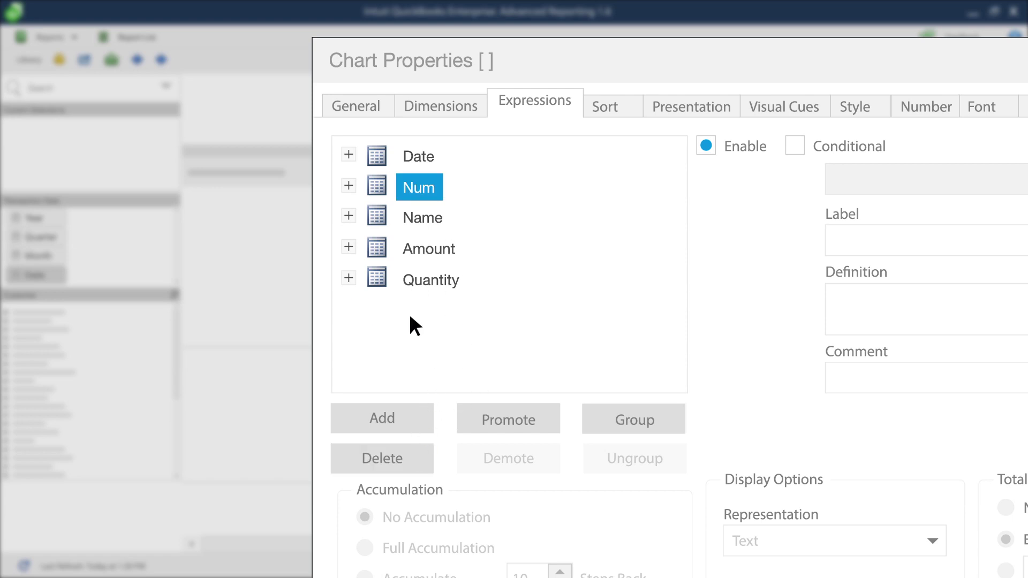
left_click(410, 452)
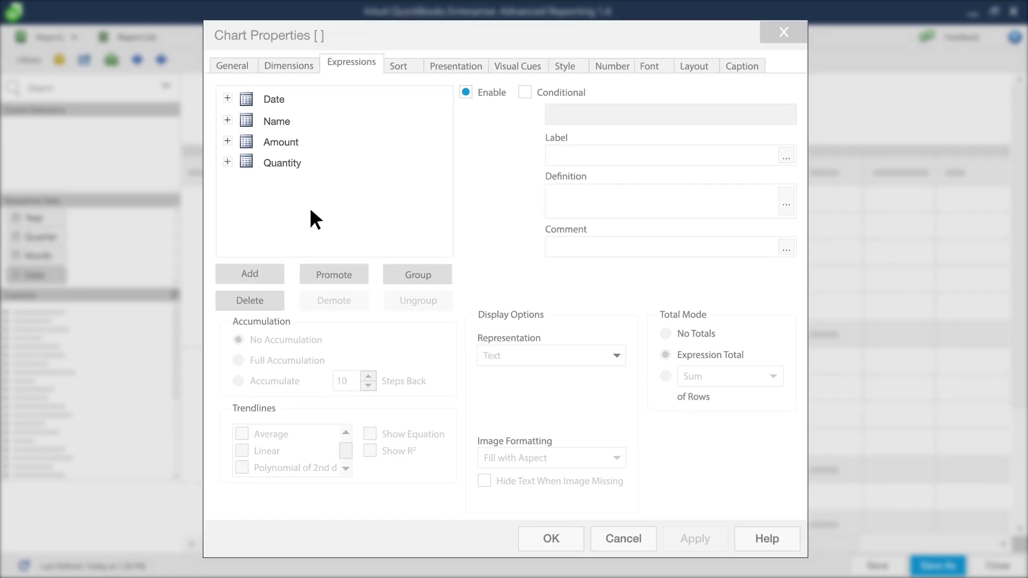
- Open the Quantity expression's definition in the Edit Expression dialog
left_click(302, 162)
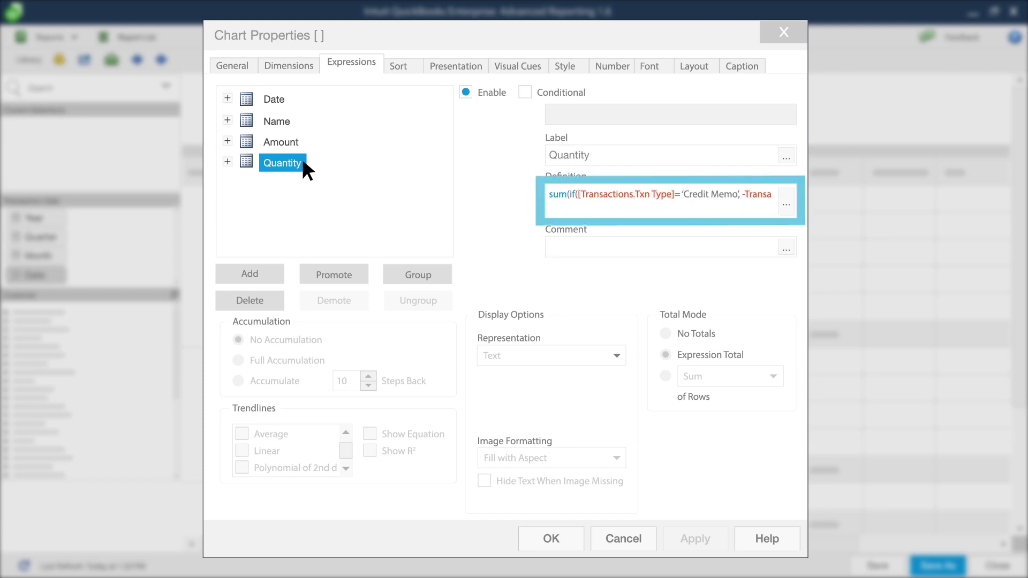
left_click(787, 208)
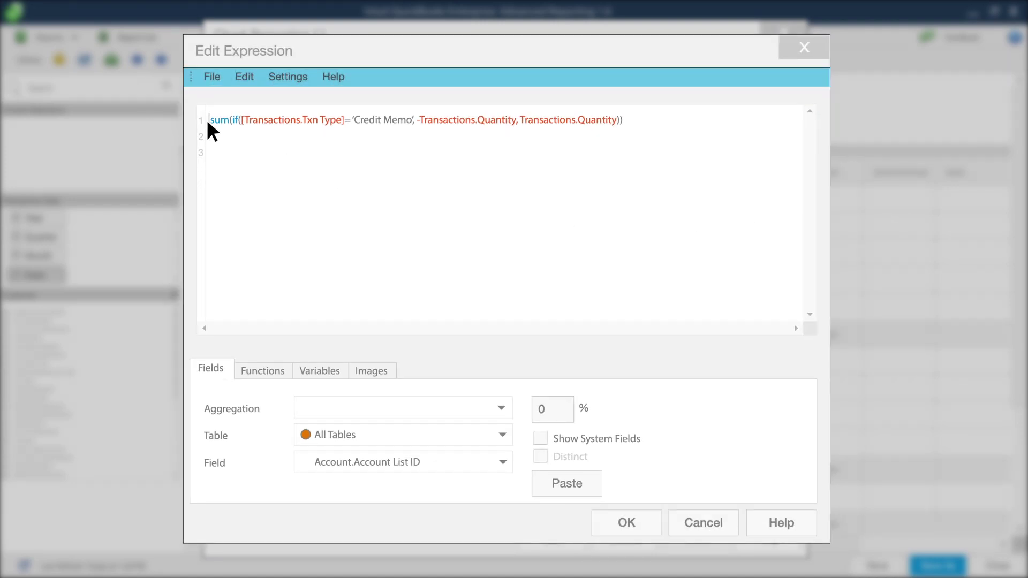
- Comment out the original Quantity formula with // and move to line 2
type("//")
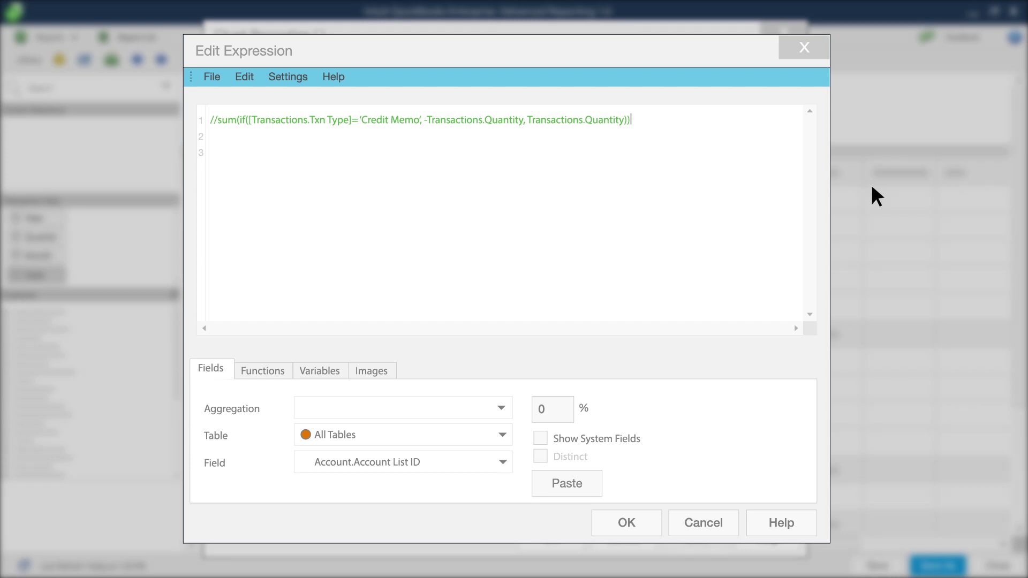
key("Down")
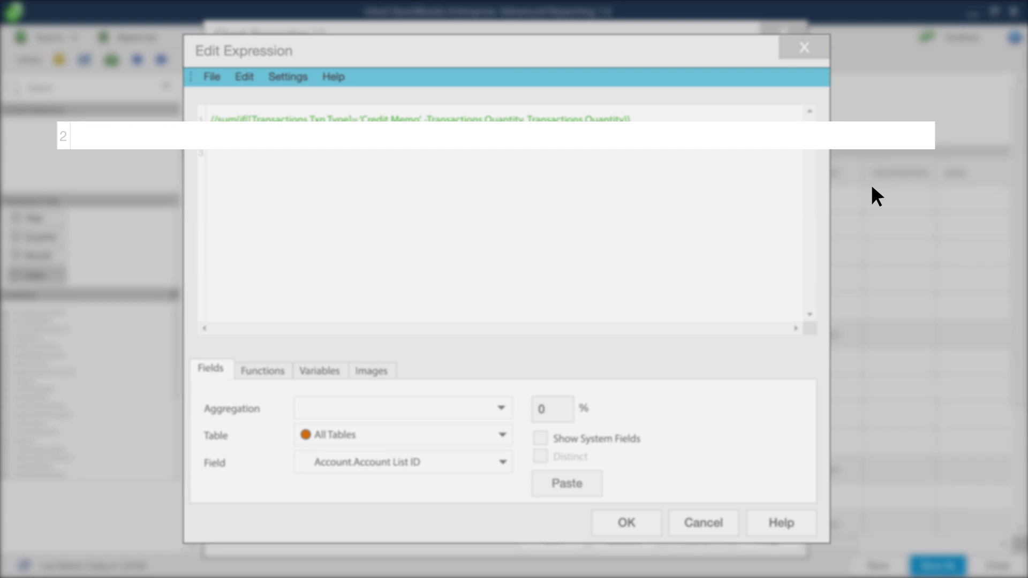
- Start a sum() on line 2, trying the Transactions.Quantity With Sign autocomplete suggestion inside it
type("sum()")
key("Left")
type("Transactions.")
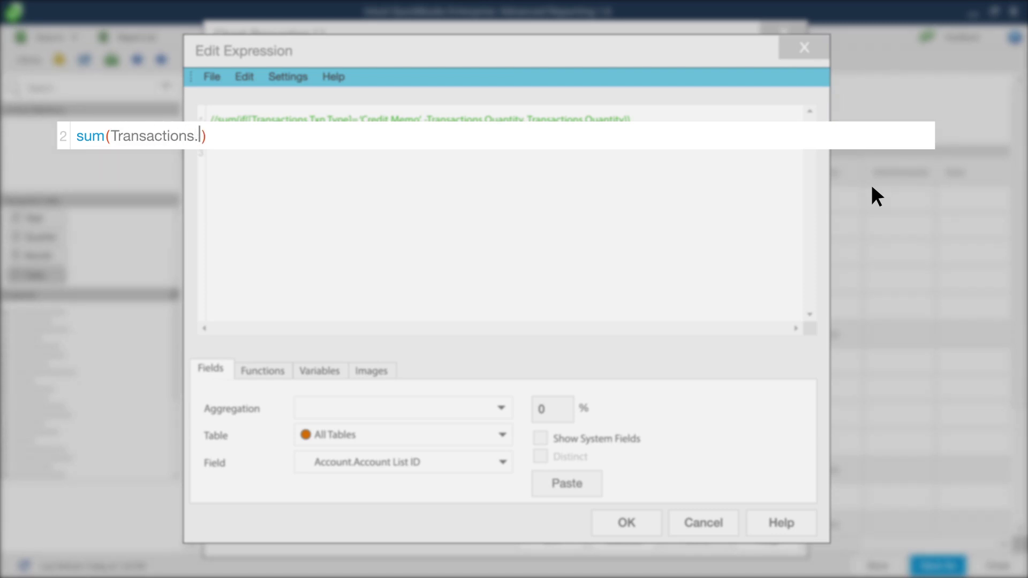
type("Quantity")
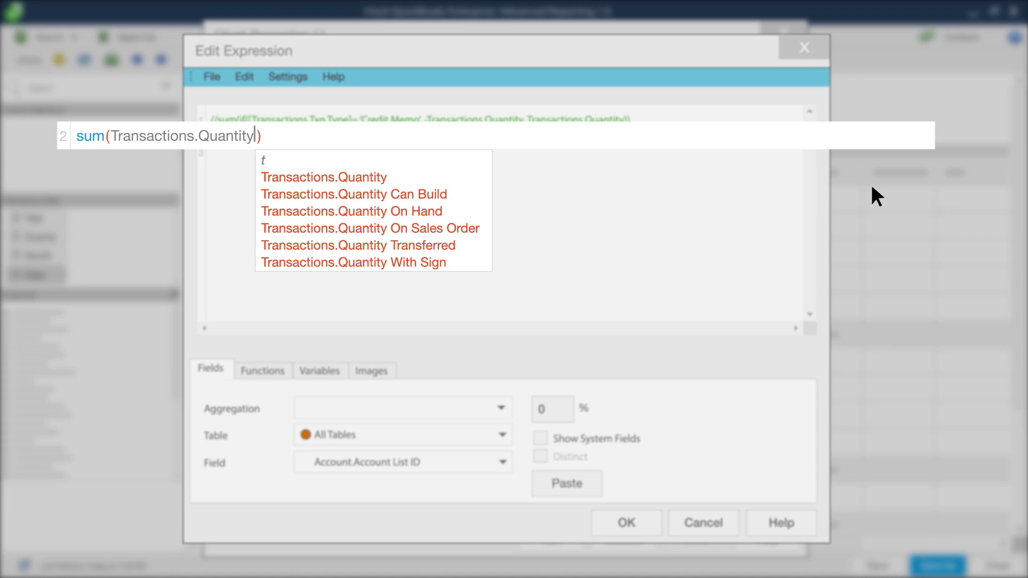
key("Down")
key("Down")
key("Down")
key("Down")
key("Down")
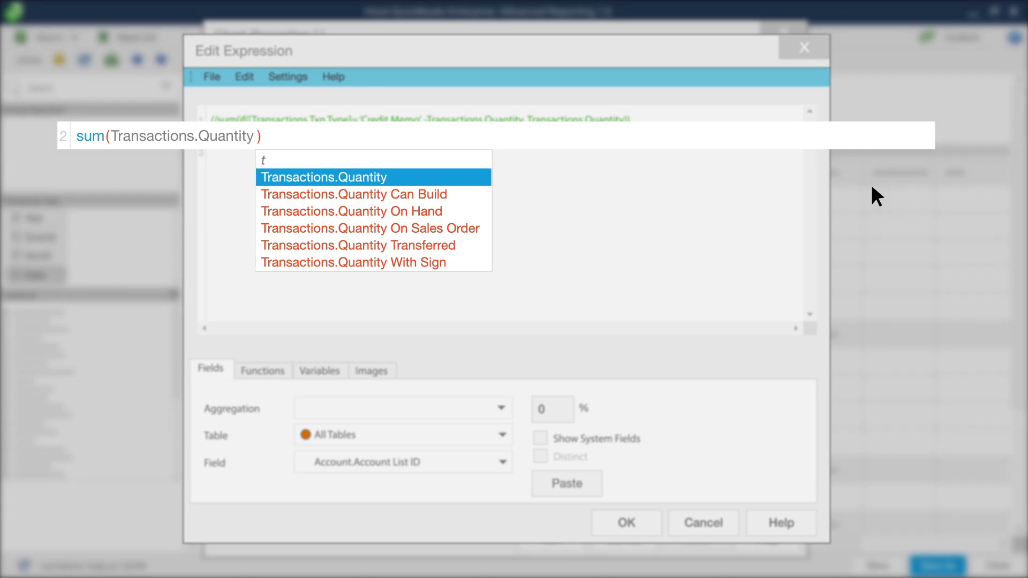
key("Down")
key("Down")
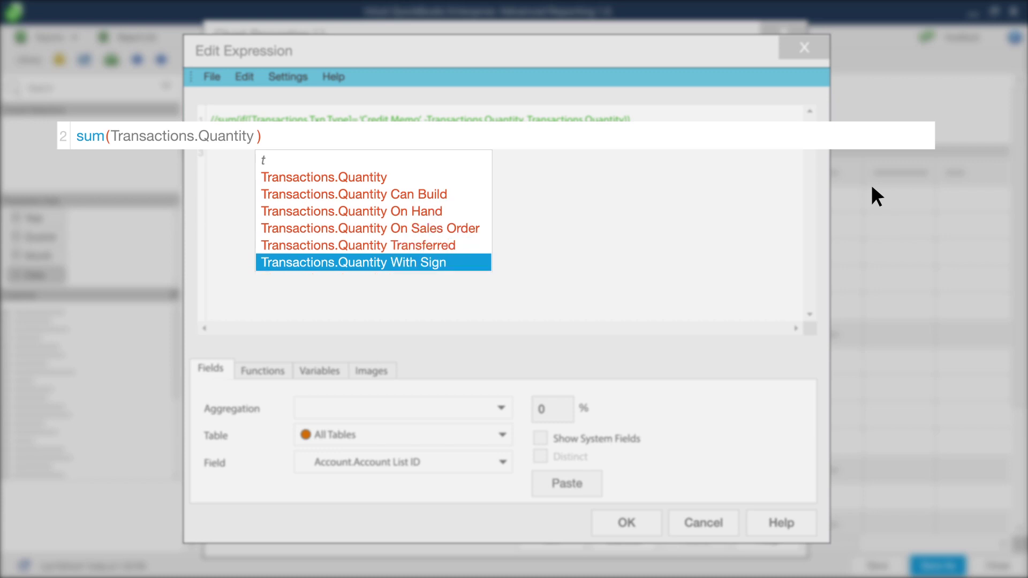
key("Return")
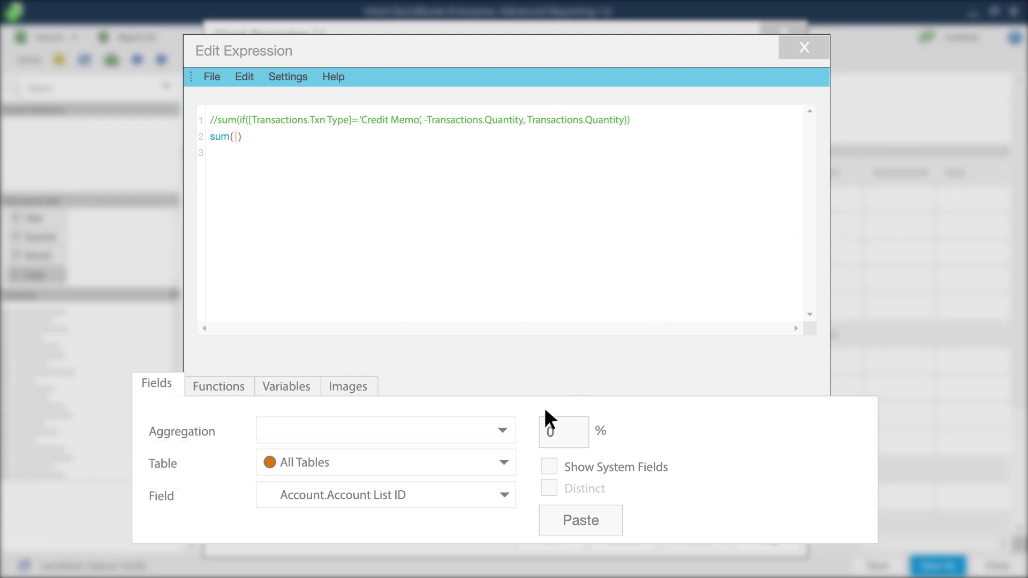
- Paste the Transactions.Quantity With Sign field into sum() from the Transactions table fields
left_click(508, 463)
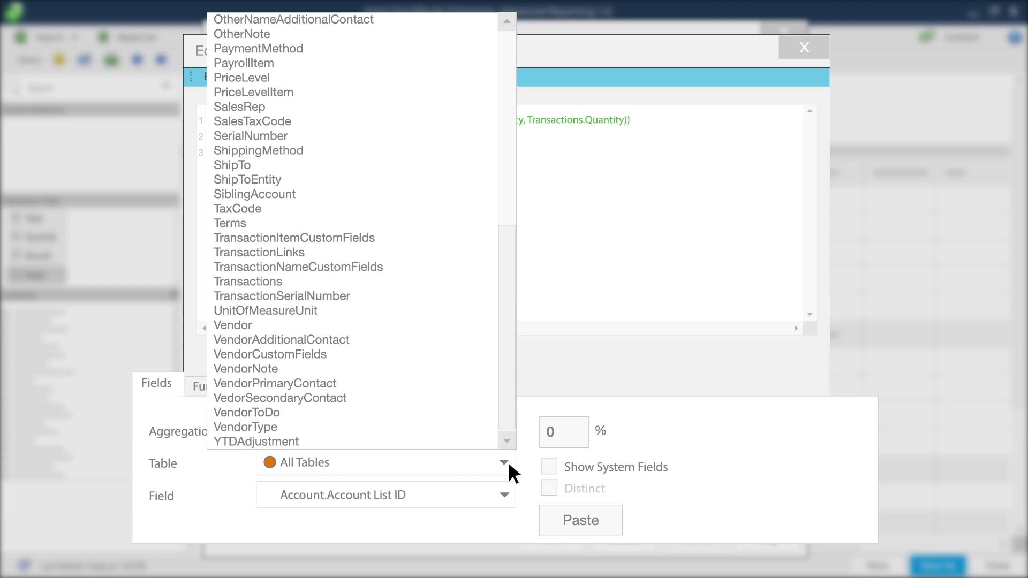
left_click(365, 282)
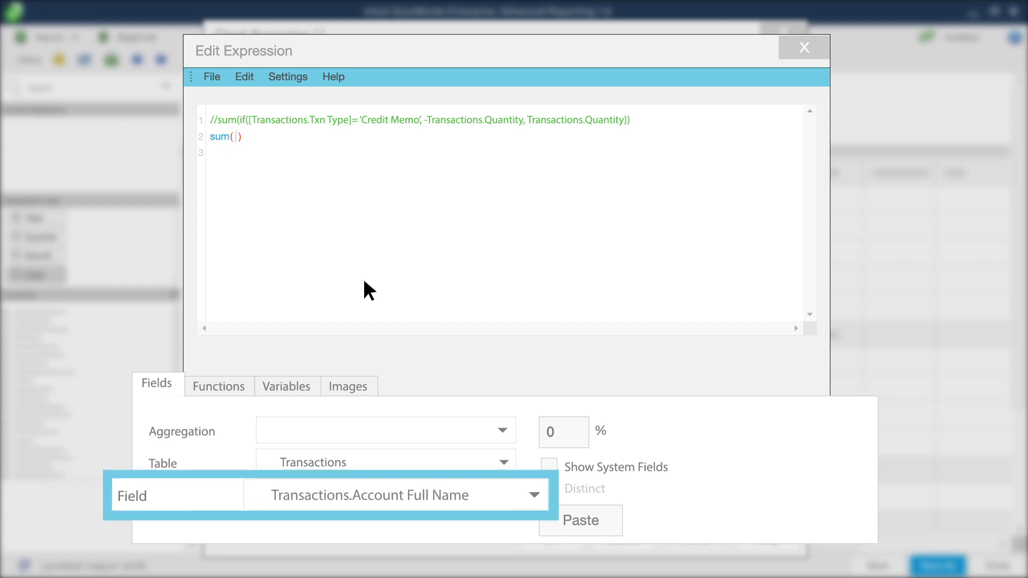
left_click(539, 497)
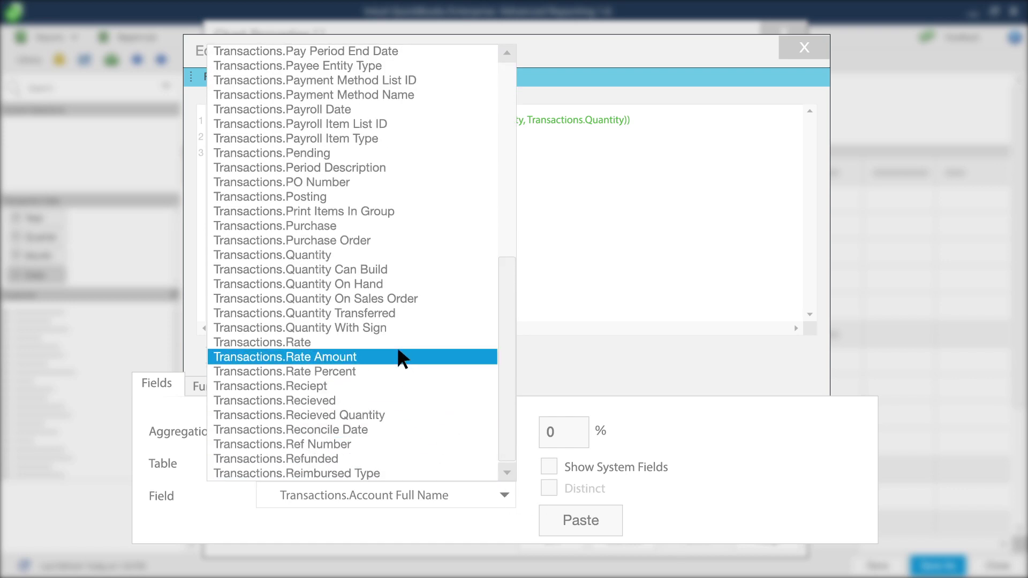
left_click(393, 328)
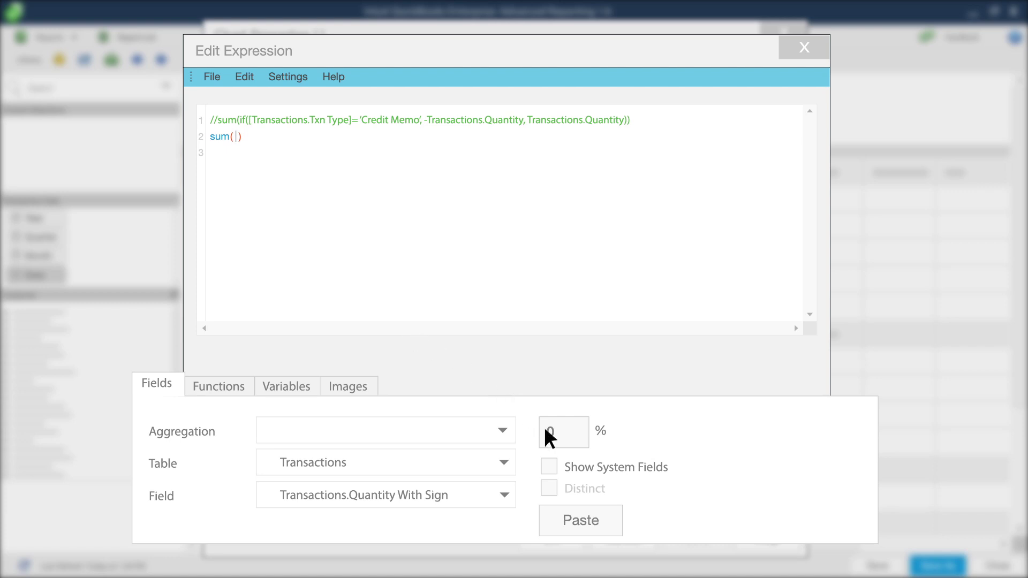
left_click(603, 515)
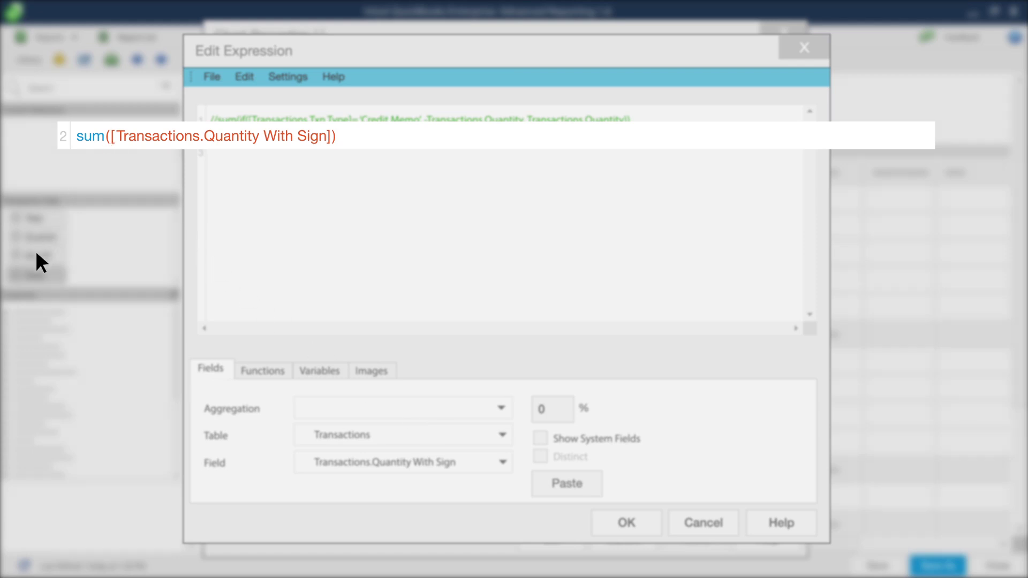
- Type an empty set modifier {<$( )>} inside the sum before the field
type("{<$( )")
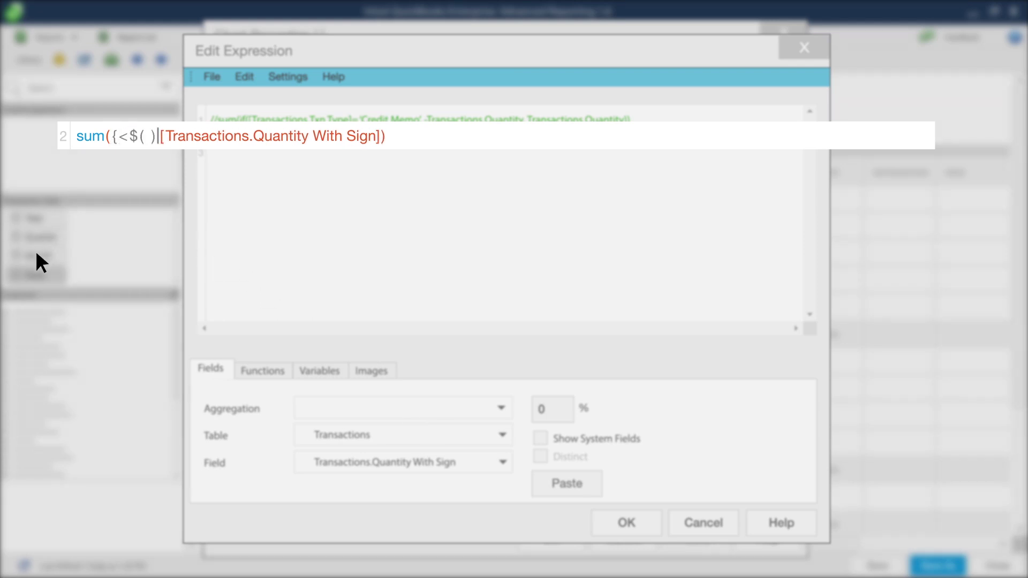
type(">}")
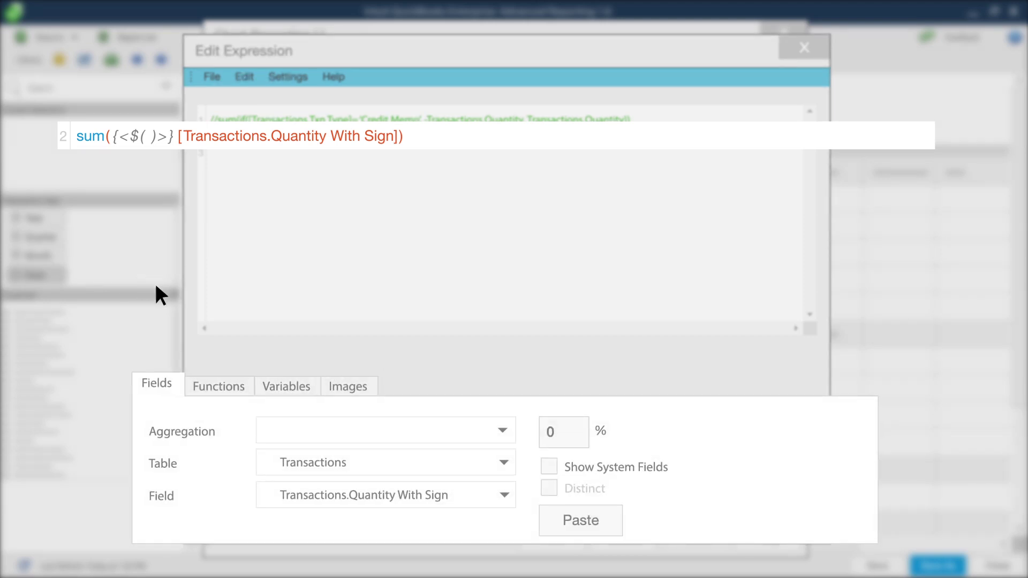
- Paste the vExprPreviousNYears variable into the set modifier's empty $( )
left_click(310, 381)
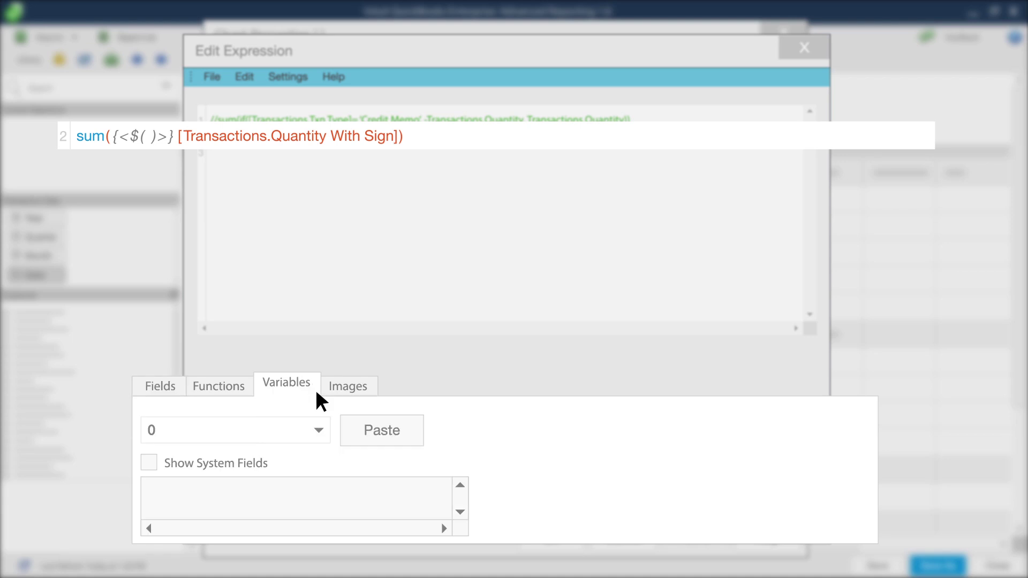
left_click(320, 431)
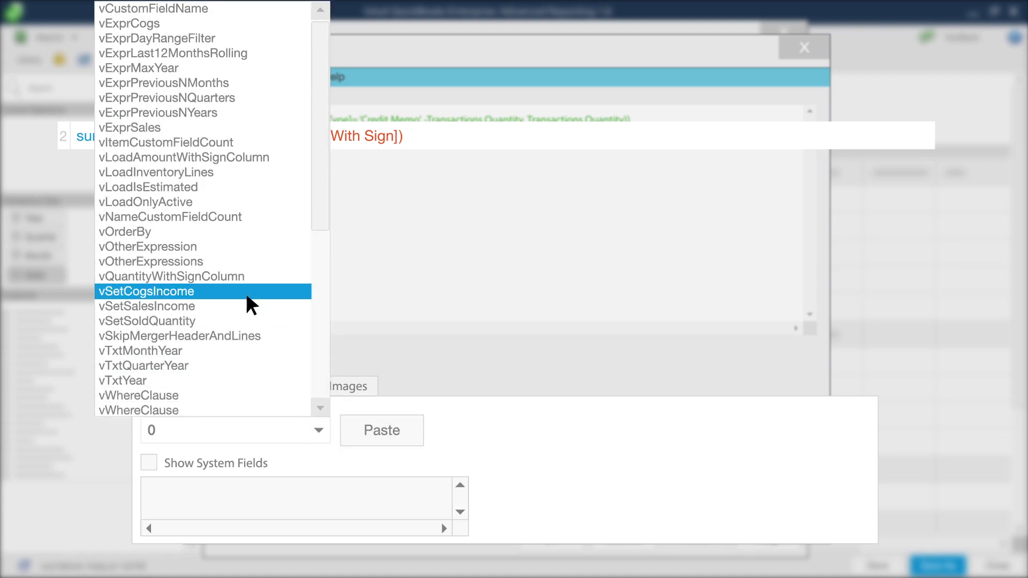
left_click(230, 115)
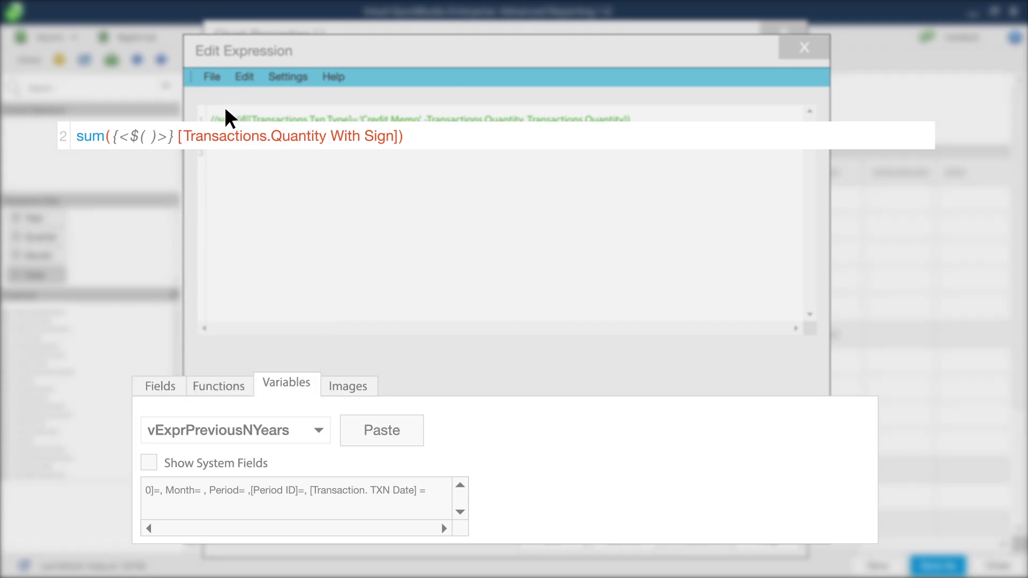
left_click(149, 137)
left_click(382, 430)
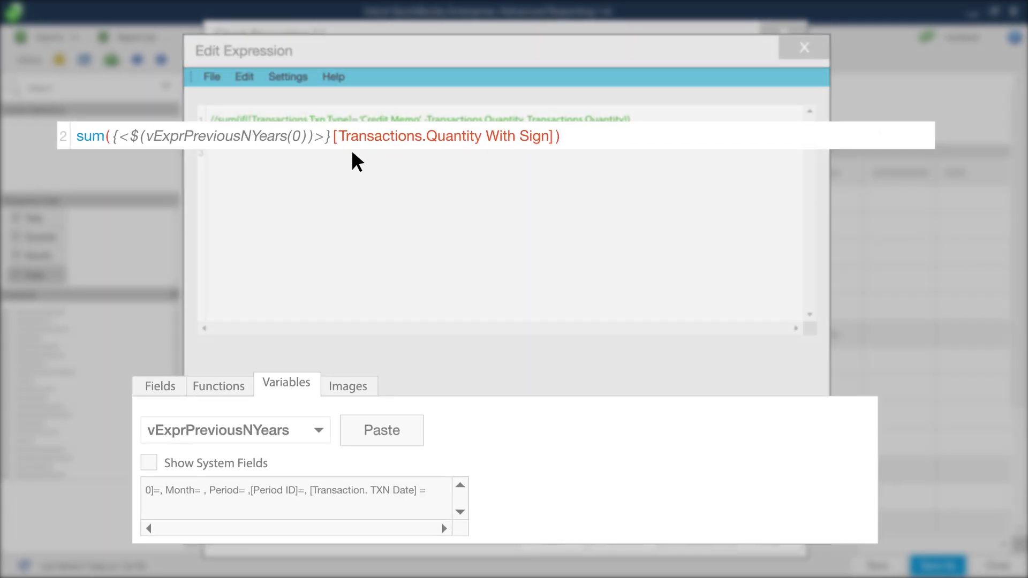
- Add $(vExprSales) plus a comma before the vExprPreviousNYears(0) variable in the set modifier
left_click(129, 141)
type("$( )")
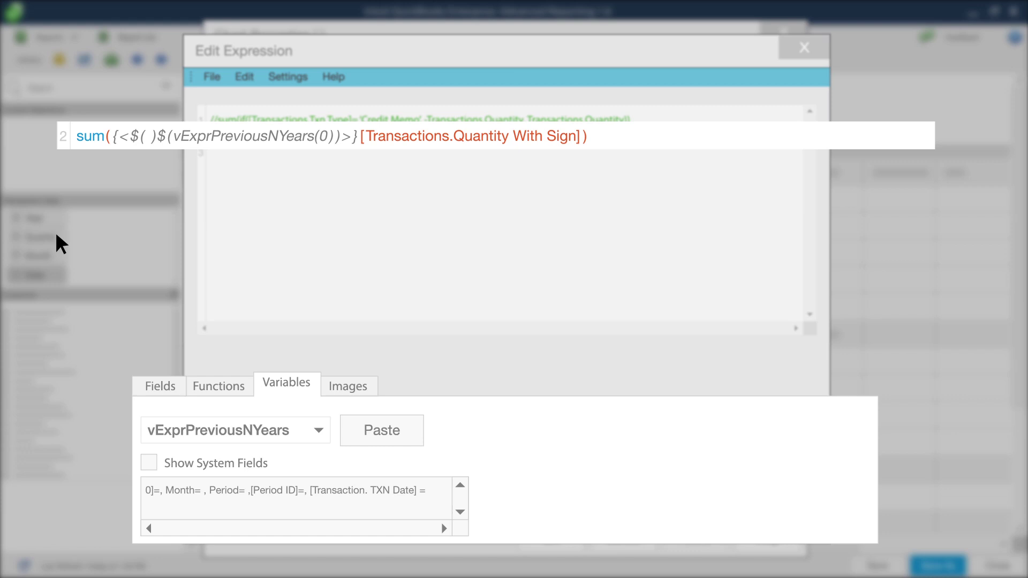
left_click(324, 434)
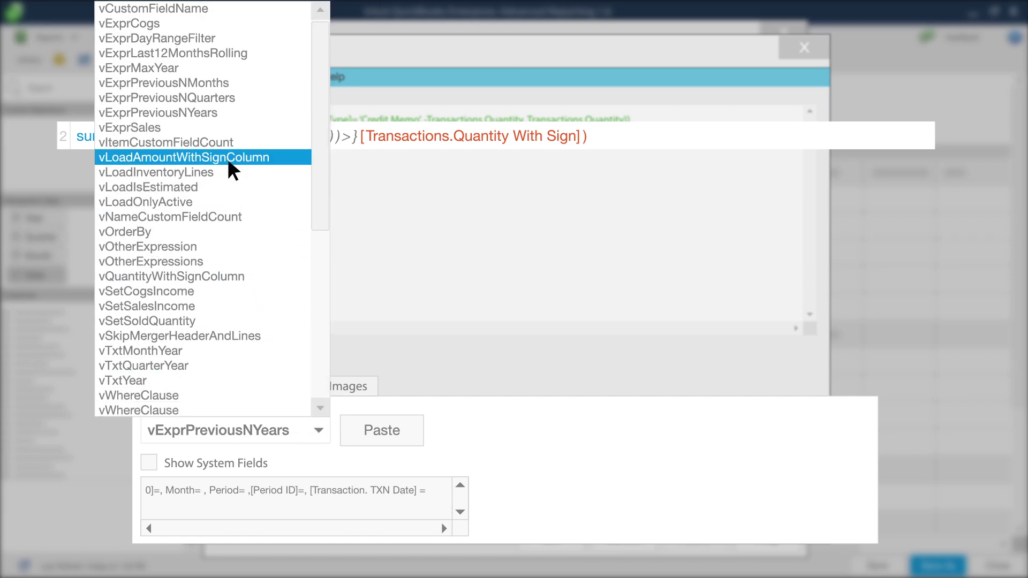
left_click(231, 131)
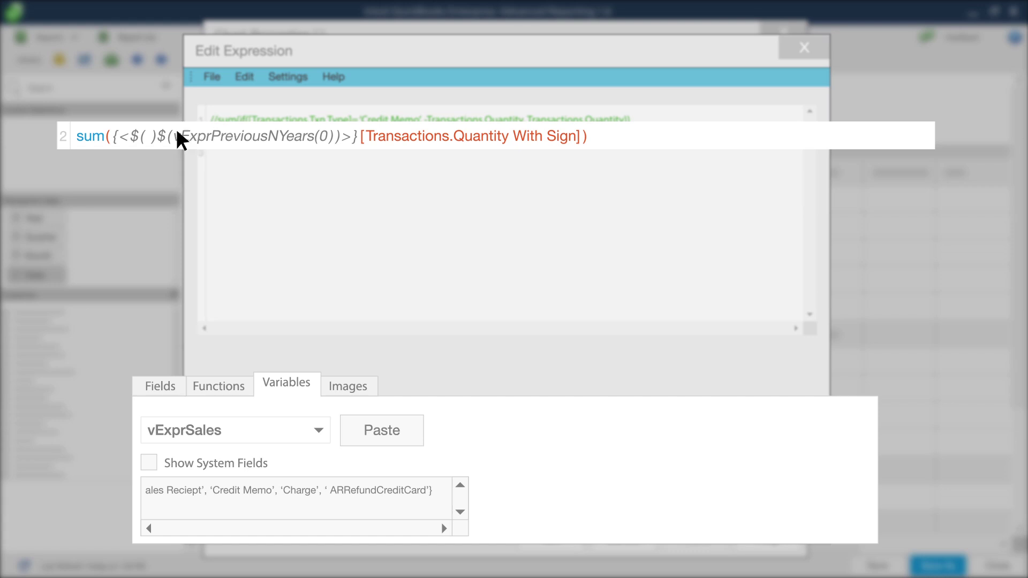
left_click(148, 137)
left_click(414, 435)
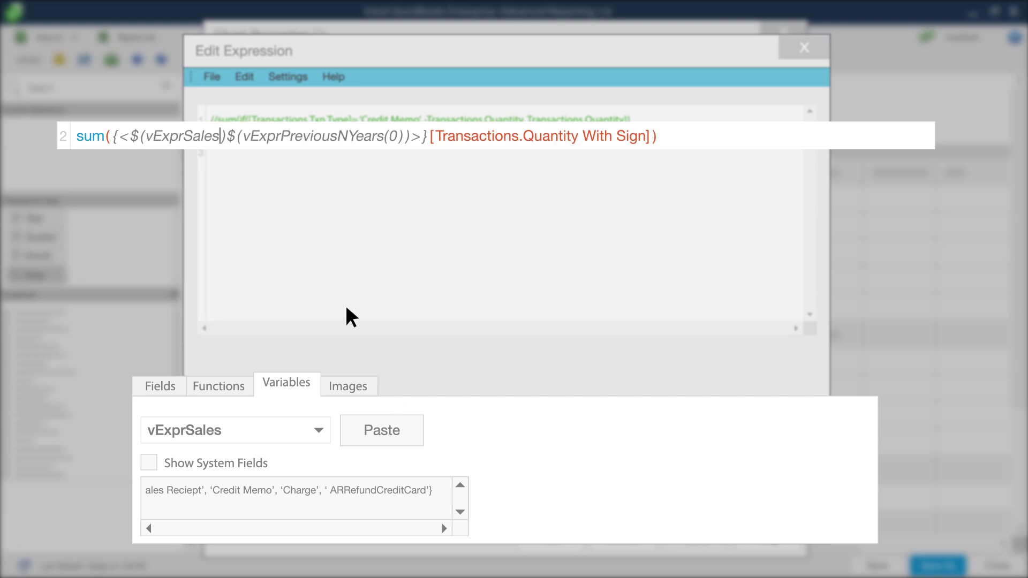
left_click(225, 138)
type(",")
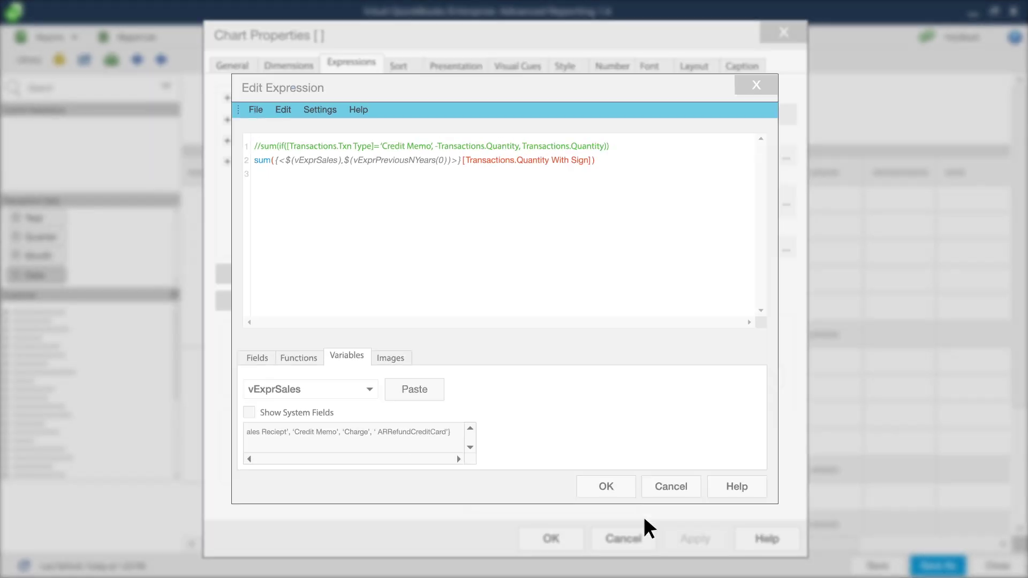
- Confirm the new current-year definition and append ' (Current Year)' to the quantity expression's label
left_click(643, 516)
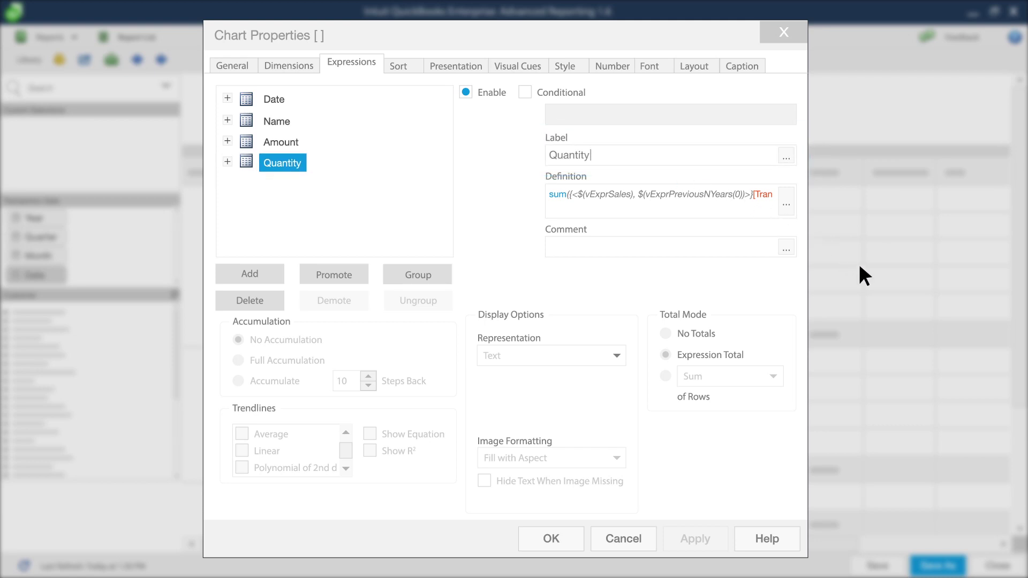
type("(Current Year)")
- Apply the Quantity (Current Year) label, then copy and paste that expression to duplicate it
left_click(714, 536)
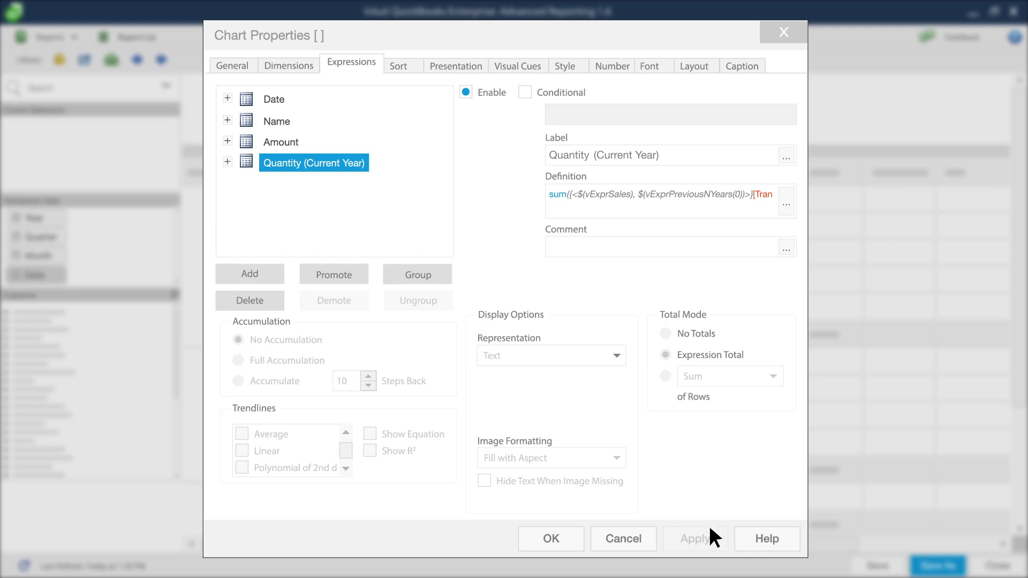
right_click(366, 163)
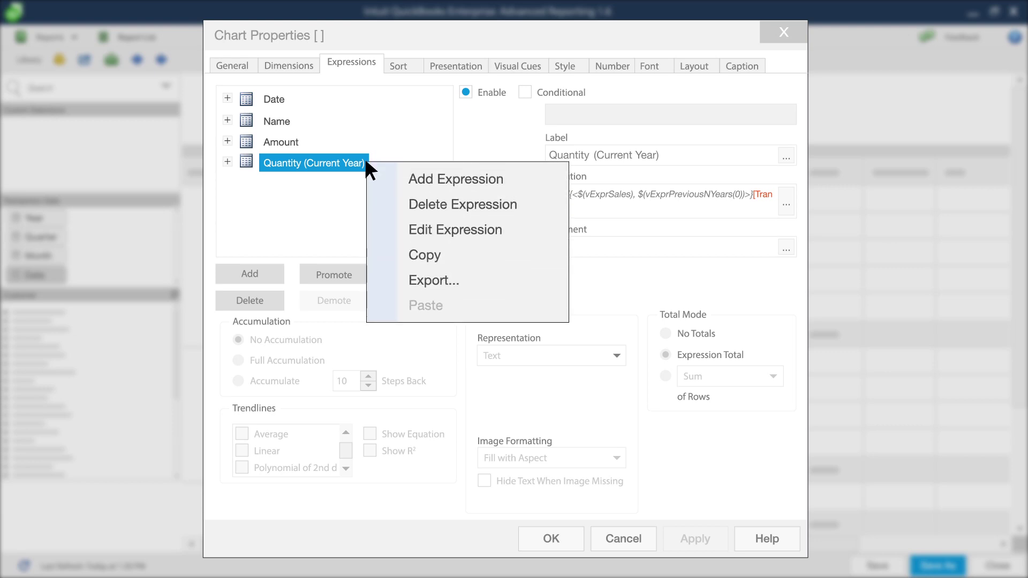
left_click(458, 254)
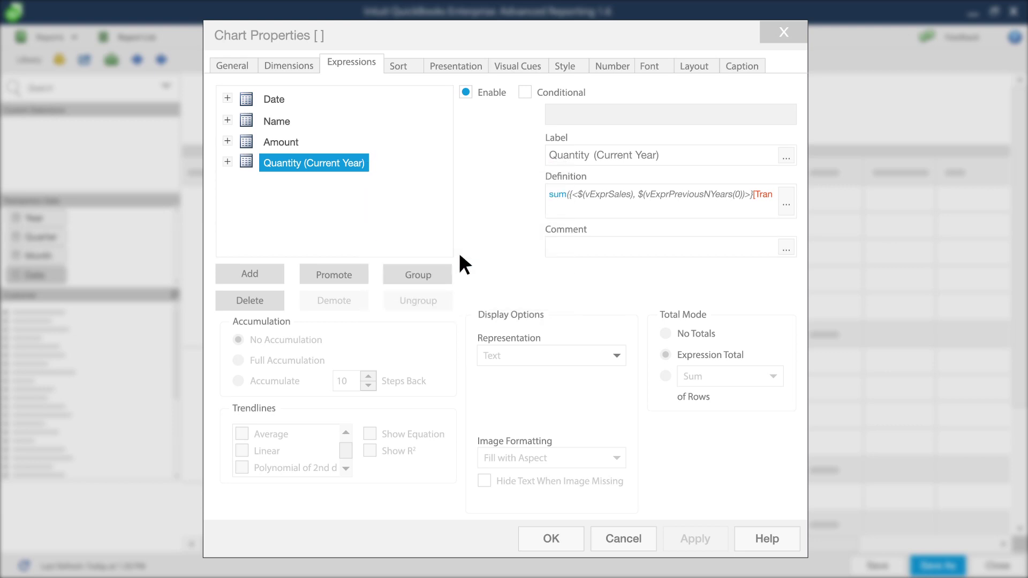
right_click(323, 202)
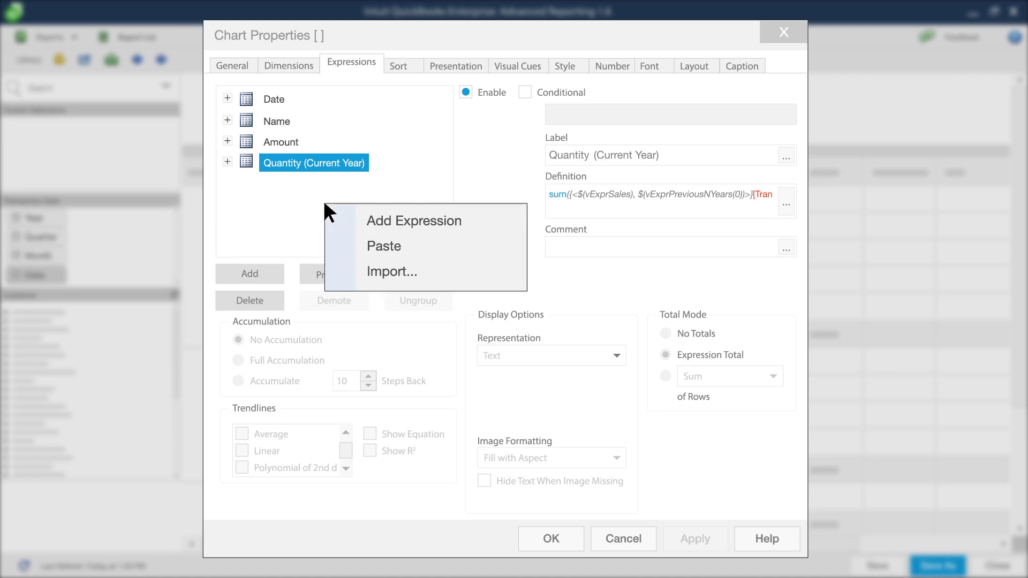
left_click(415, 248)
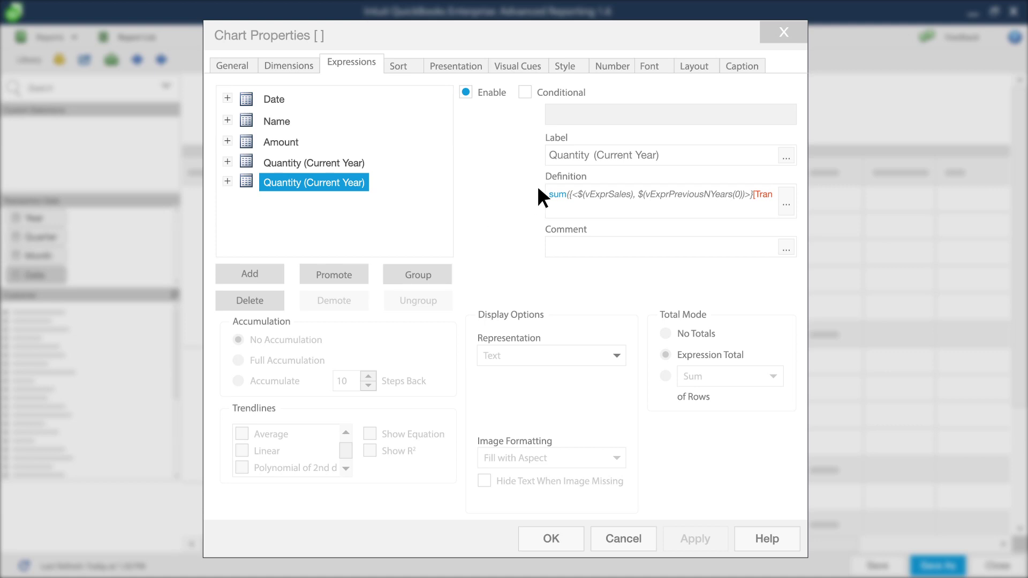
- Relabel the duplicate expression 'Quantity (Last Year)'
left_click(659, 154)
key("BackSpace")
key("BackSpace")
key("BackSpace")
key("BackSpace")
key("BackSpace")
key("BackSpace")
key("BackSpace")
key("BackSpace")
key("BackSpace")
key("BackSpace")
key("BackSpace")
key("BackSpace")
key("BackSpace")
type("Last")
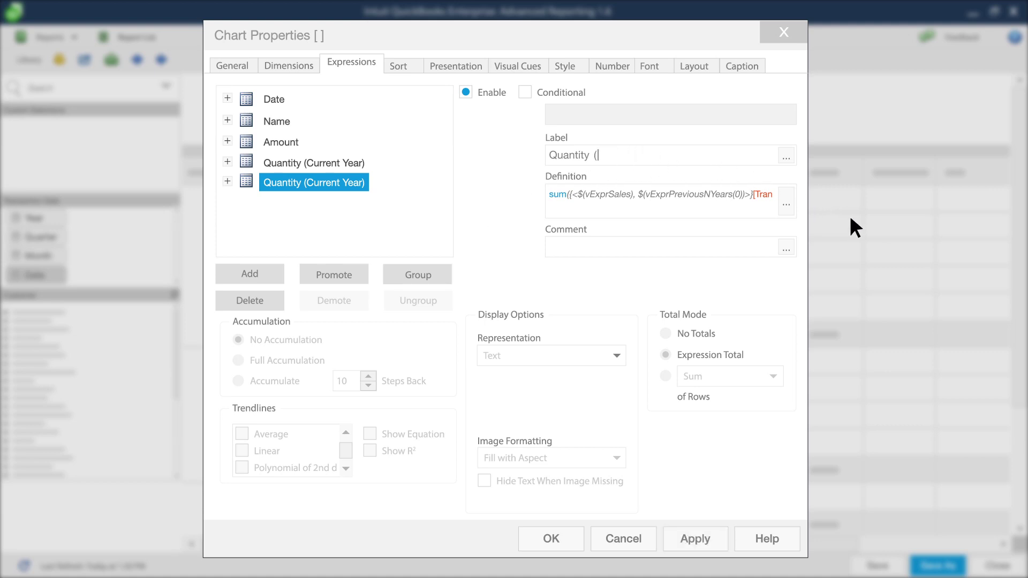
type(" Year)")
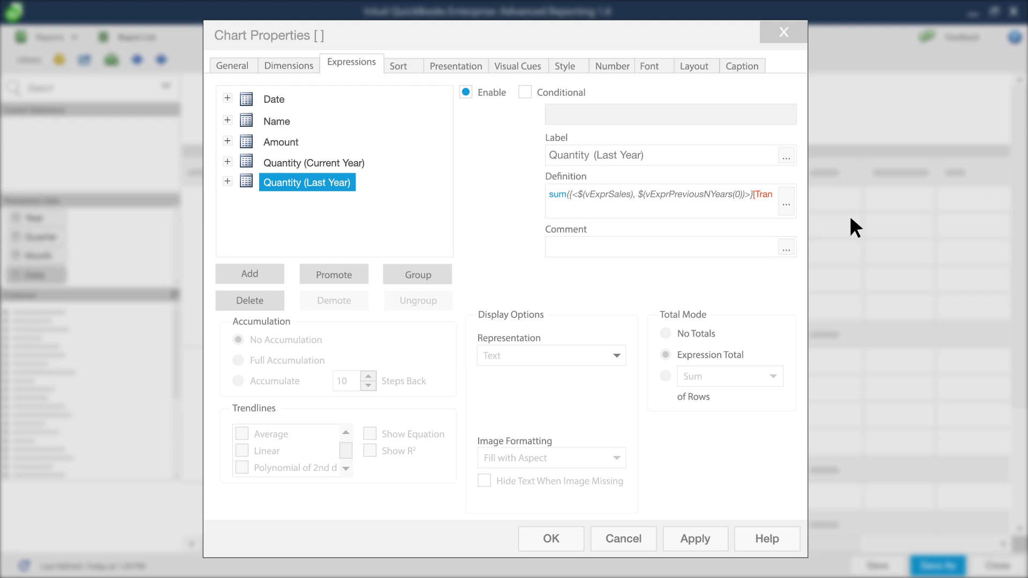
- Change the duplicate's definition argument from 0 to vExprPreviousNYears(1)
left_click(786, 206)
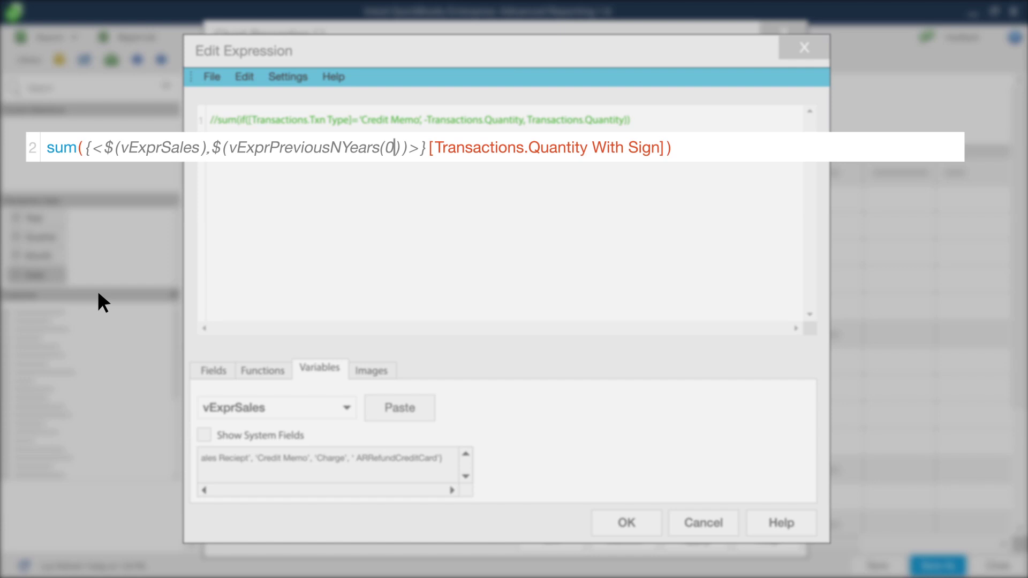
key("BackSpace")
type("1")
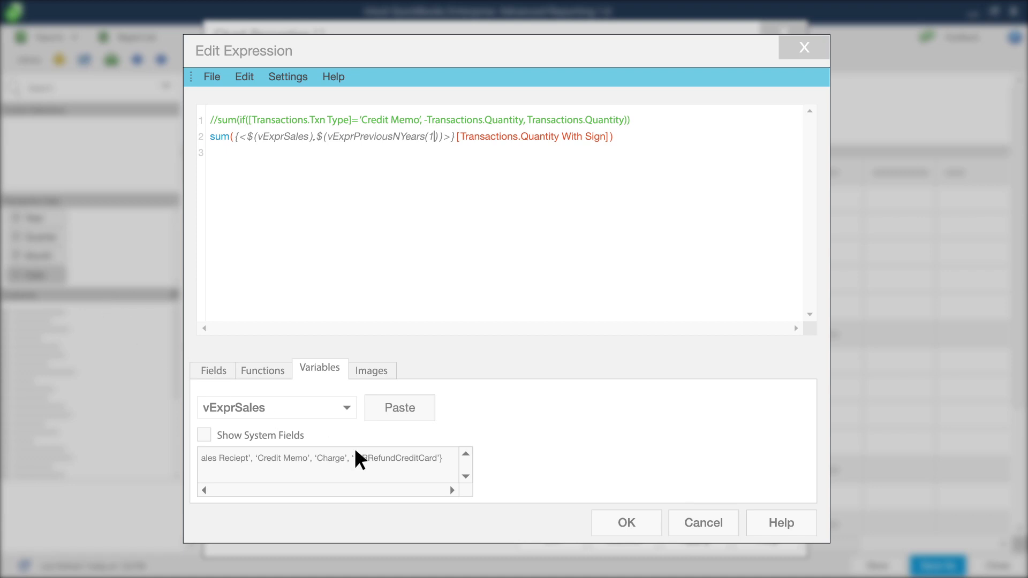
left_click(626, 523)
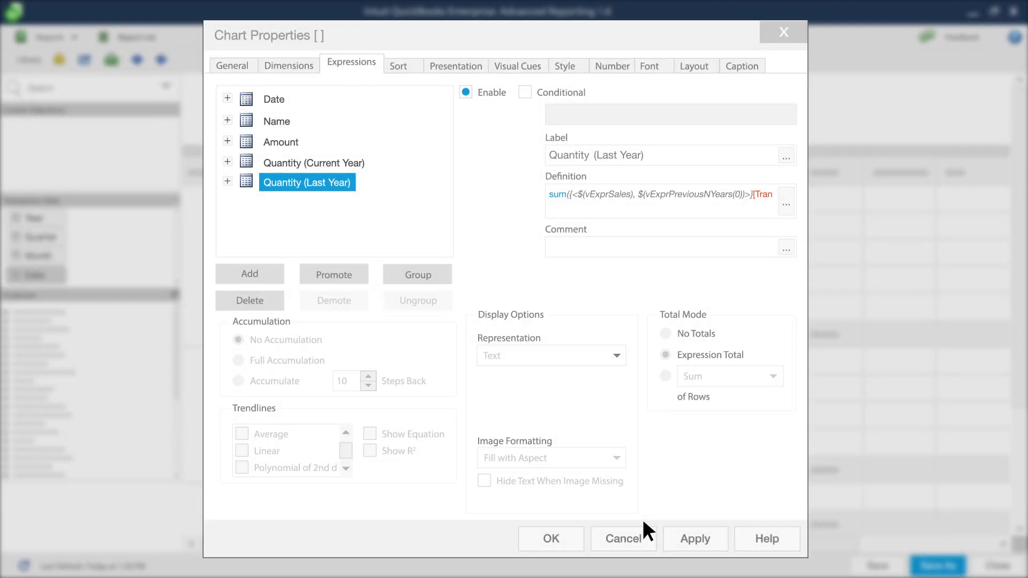
- Apply the Quantity (Last Year) label and definition to the chart in Chart Properties
left_click(714, 537)
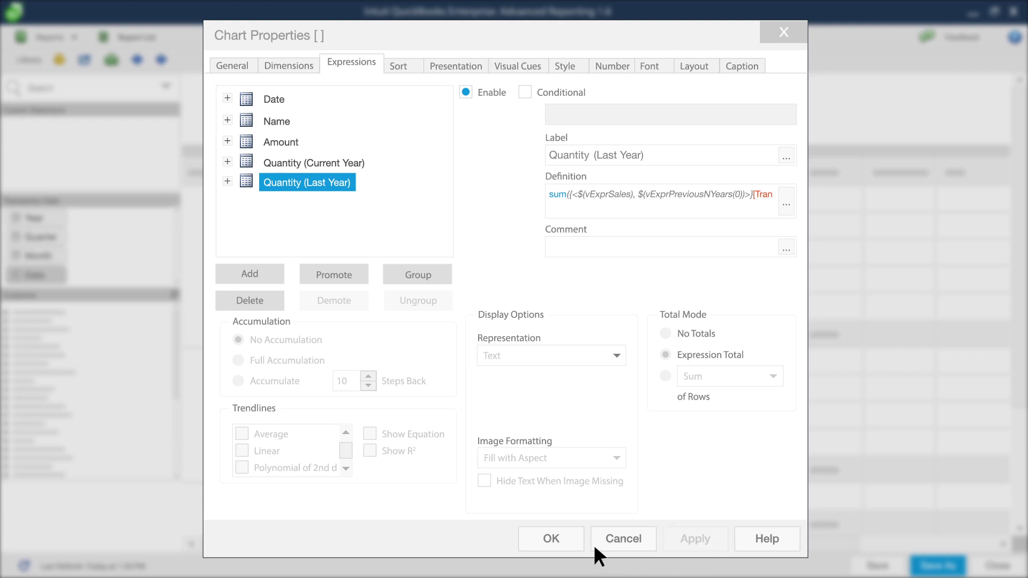